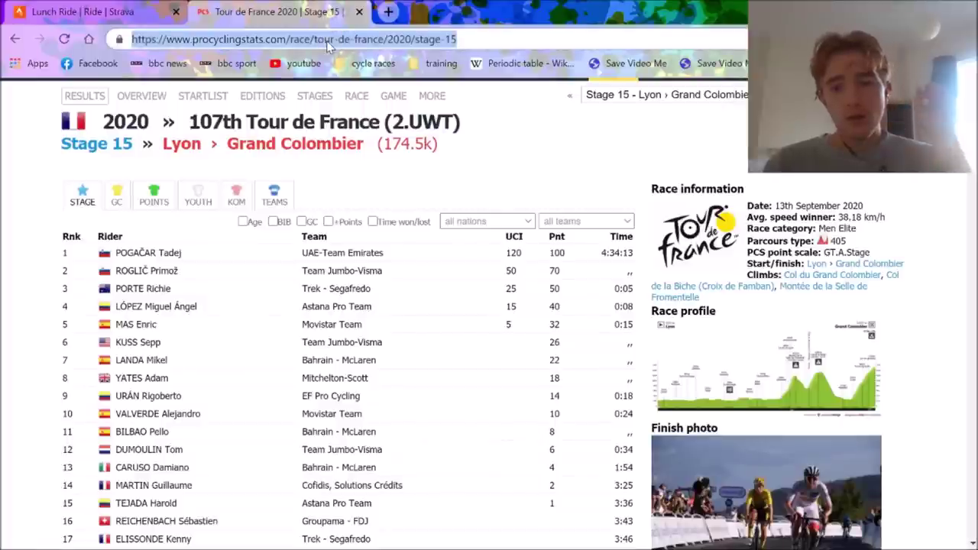
- Switch to the Strava Lunch Ride tab and bring up its Analysis page
click(326, 40)
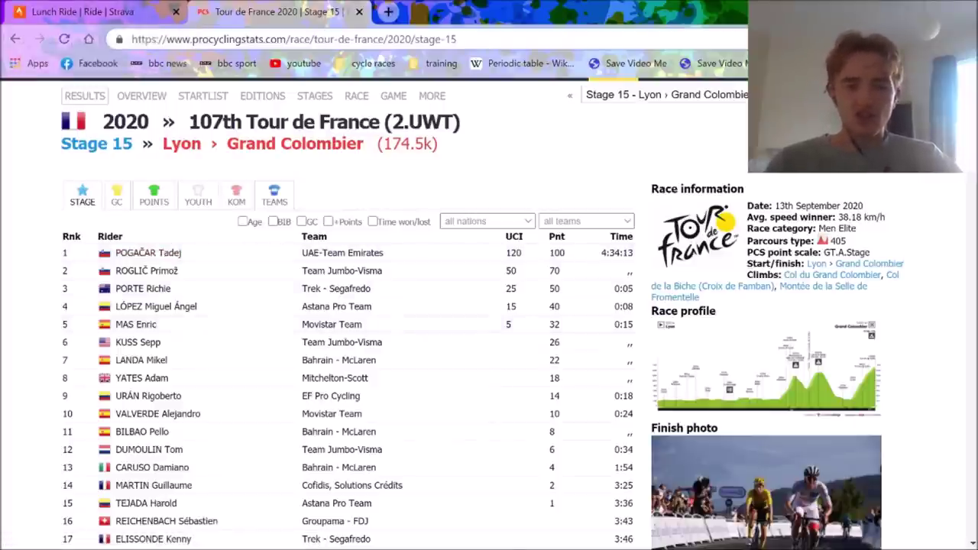
click(97, 6)
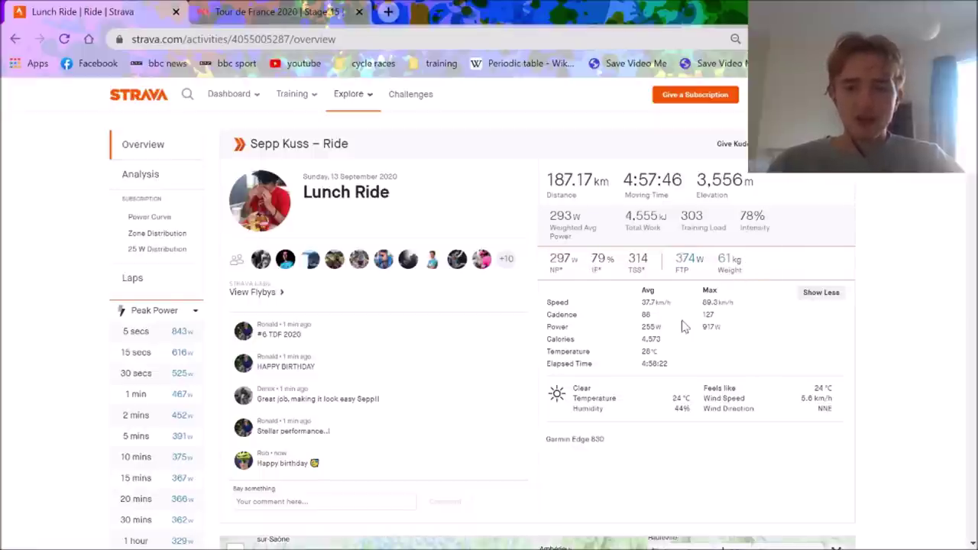
click(180, 191)
- Show Lap 2, select a 98 km stretch, then clear back to the full ride
scroll(490, 306, down, 3)
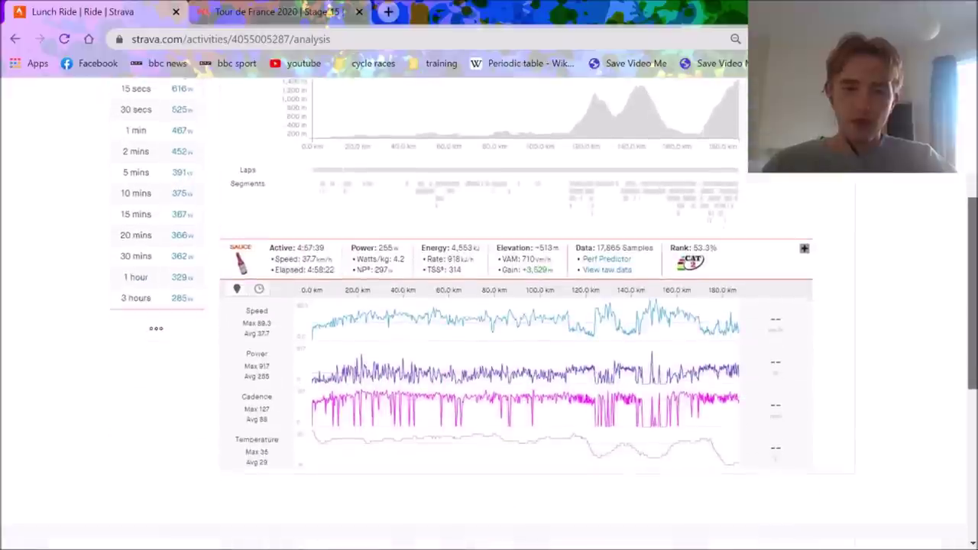
scroll(489, 306, up, 1)
click(440, 243)
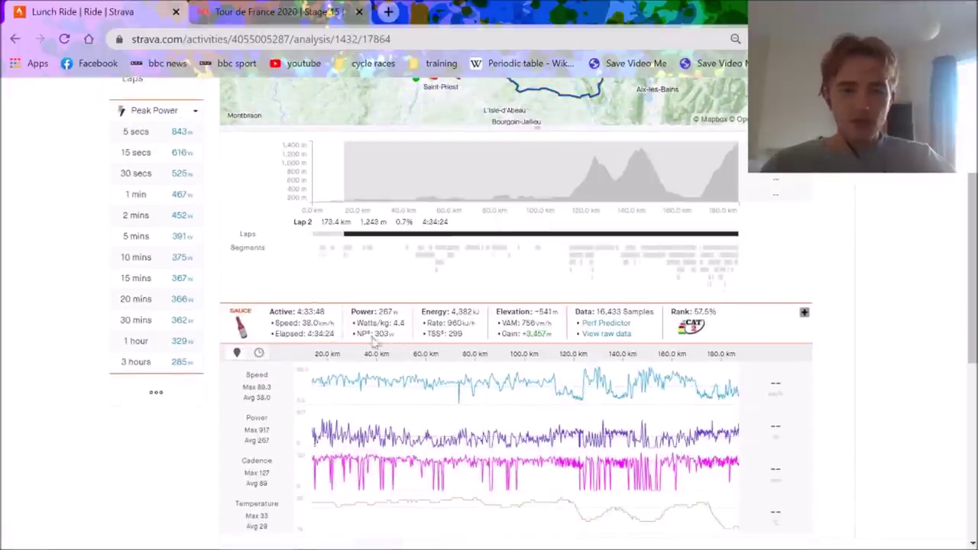
mouse_move(558, 428)
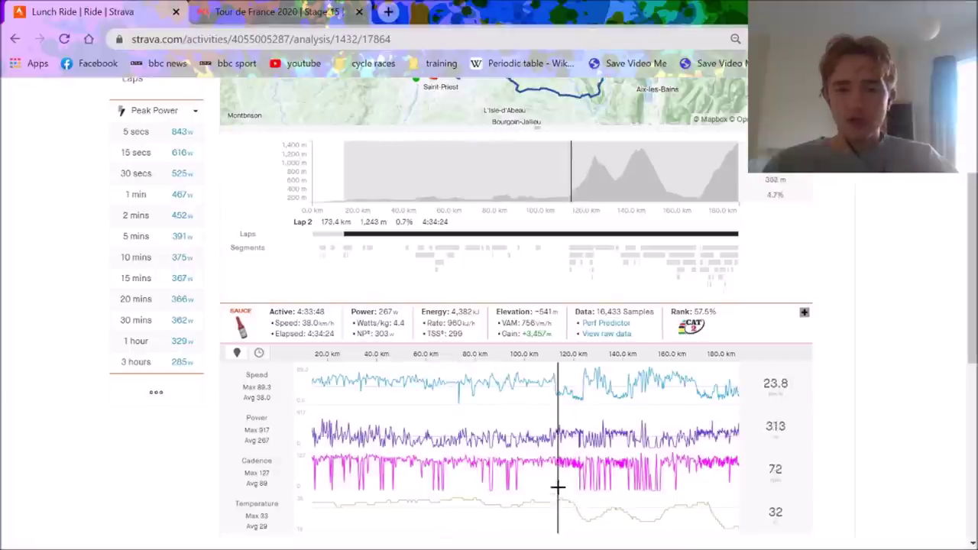
drag(554, 485, 277, 475)
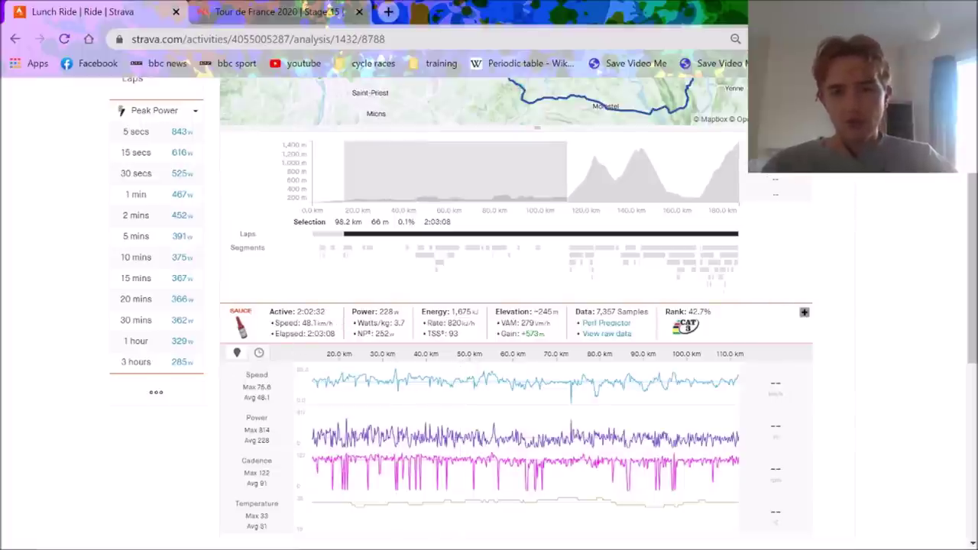
click(623, 423)
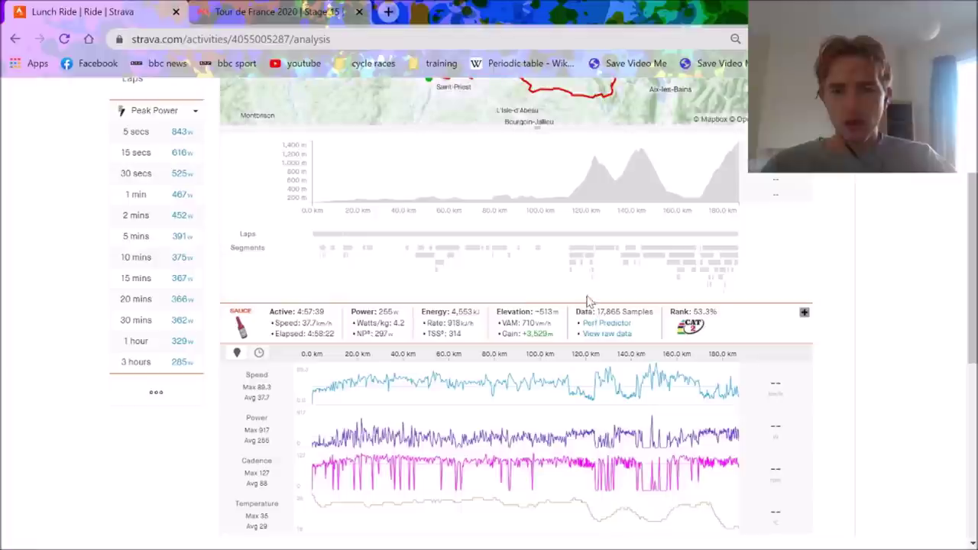
- Select the Montée de la Selle de Fromentel climb and narrow it to 120 km onward
click(581, 258)
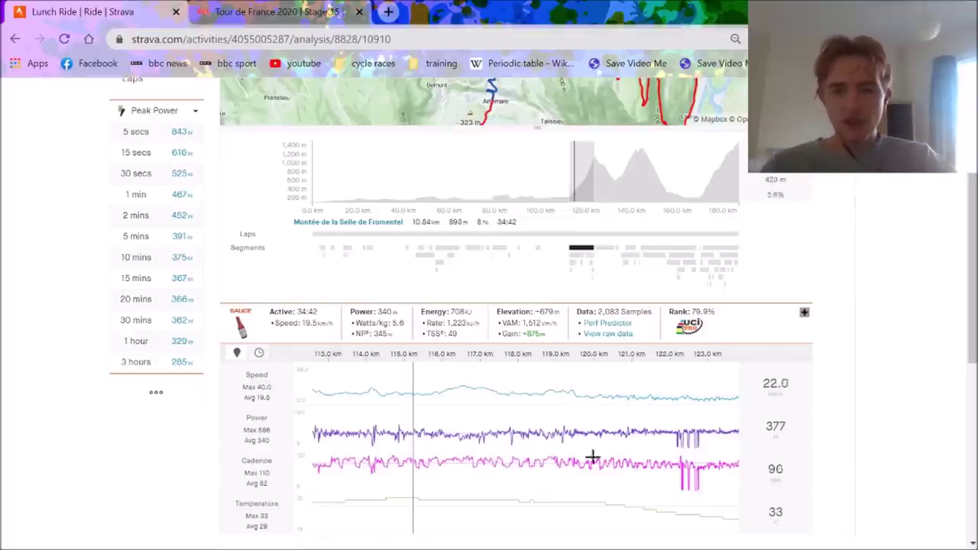
drag(584, 461, 860, 457)
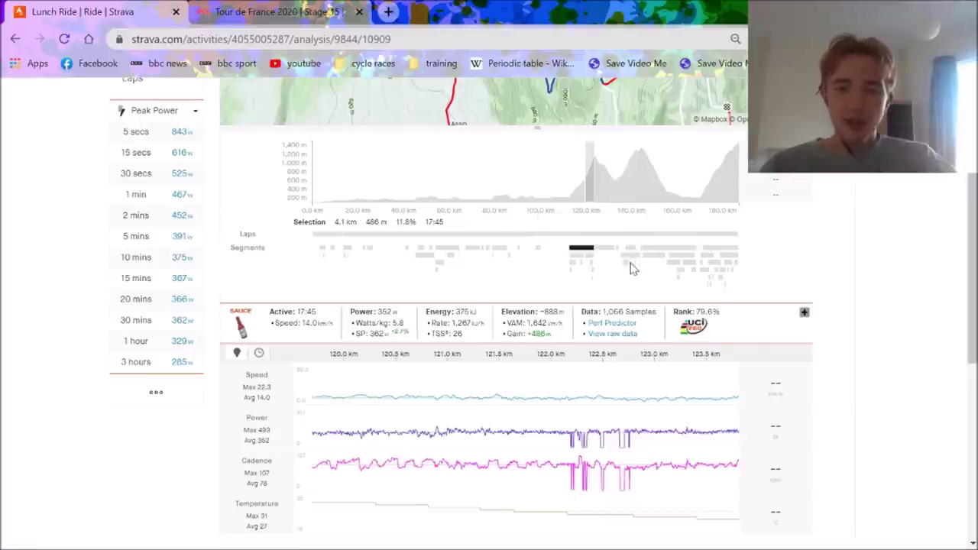
- Examine Full Biche (Brenaz) sub-ranges: up to 142 km, 138–140.5 km, and 143.3–143.9 km
click(630, 262)
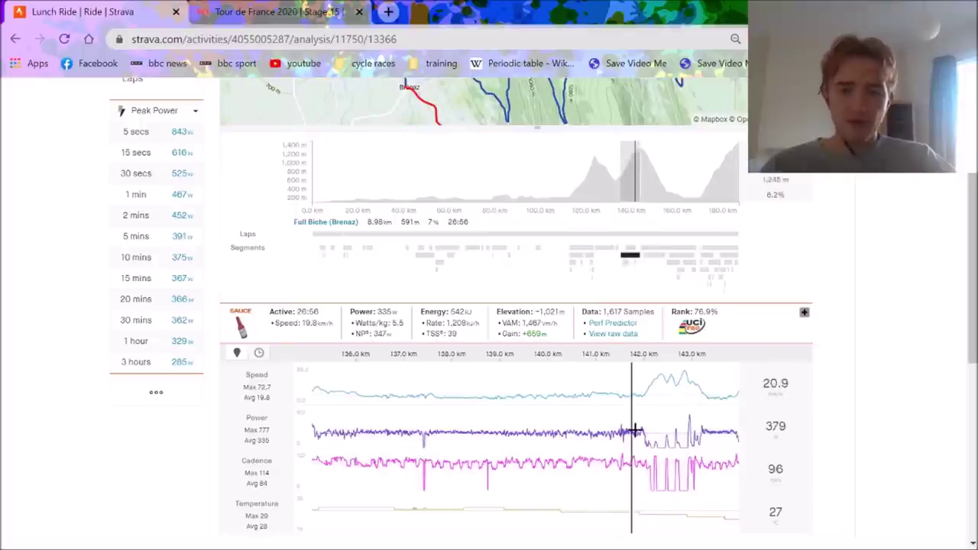
drag(646, 440, 175, 339)
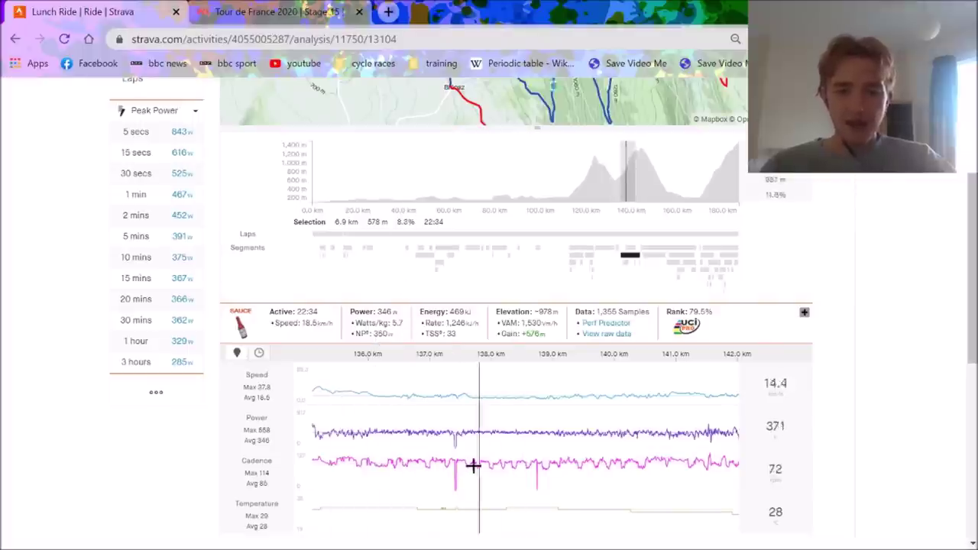
mouse_move(467, 463)
mouse_down()
mouse_move(682, 455)
mouse_move(666, 454)
mouse_up()
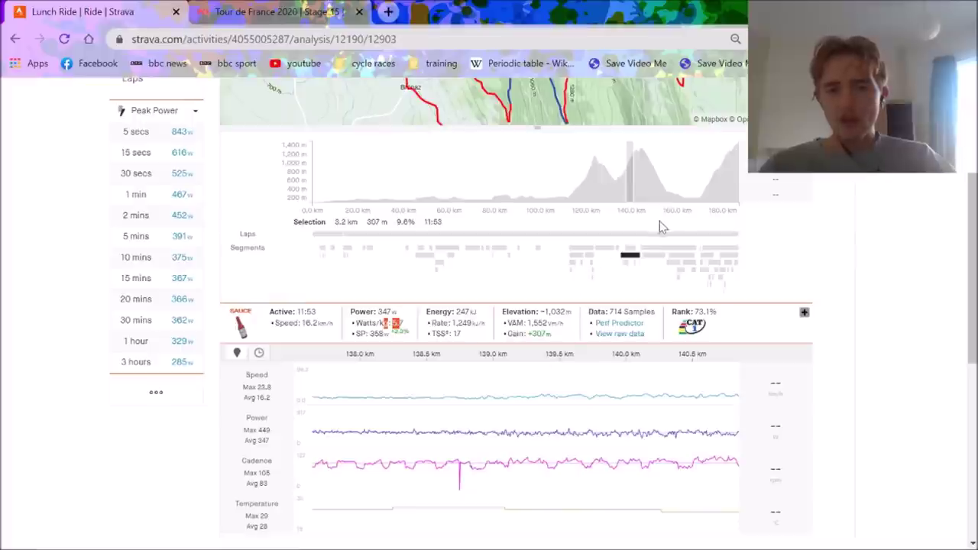
click(630, 257)
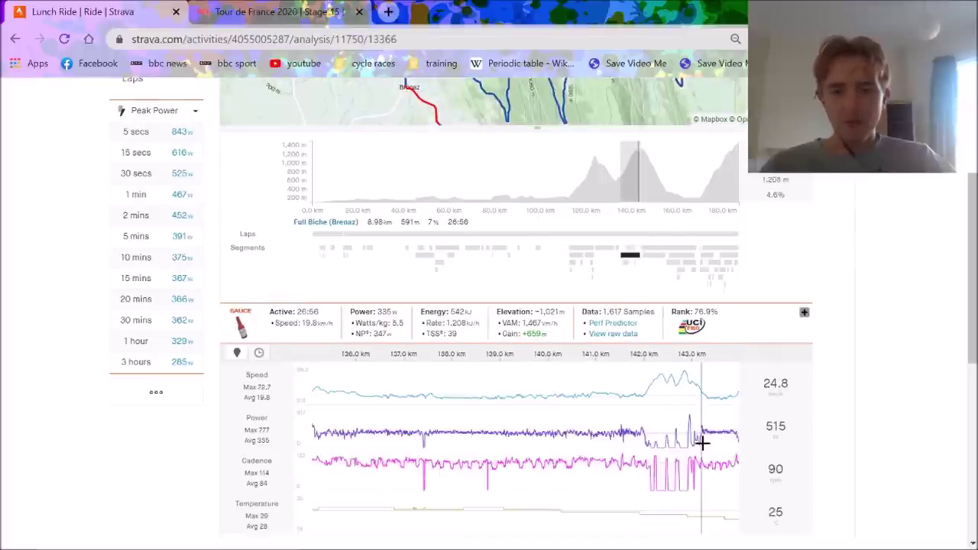
drag(780, 454, 784, 457)
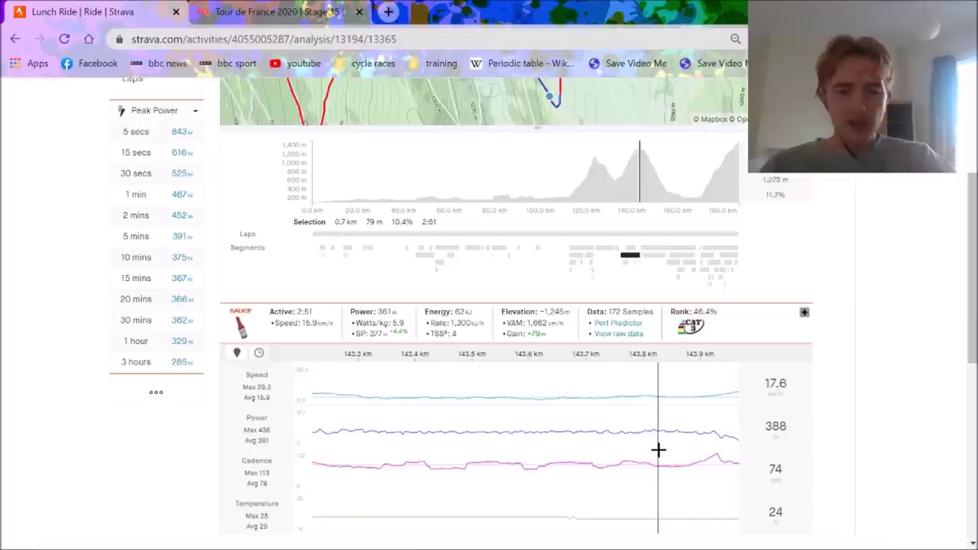
- Inspect the descent after the Biche summit, then focus on the Grand Colombier climb
click(731, 471)
drag(645, 149, 698, 158)
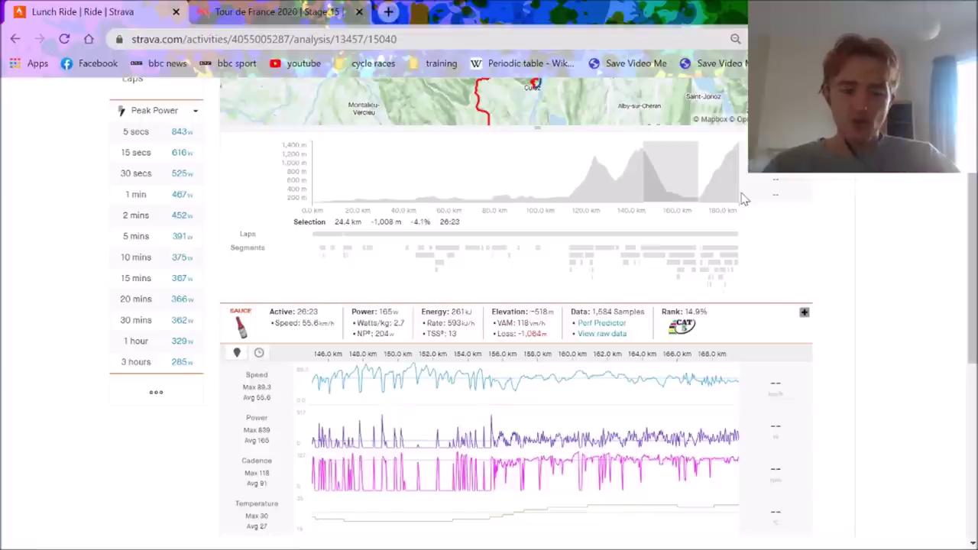
click(720, 179)
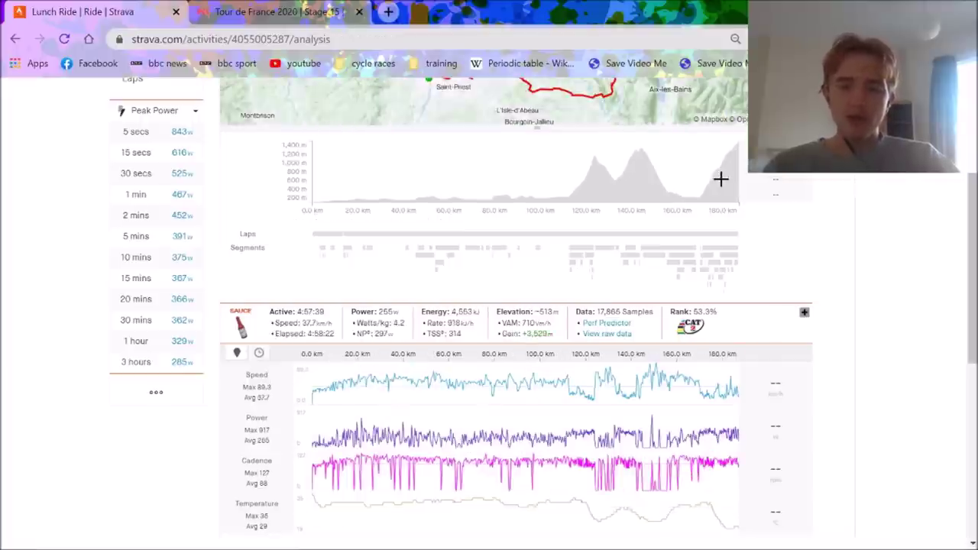
mouse_move(732, 253)
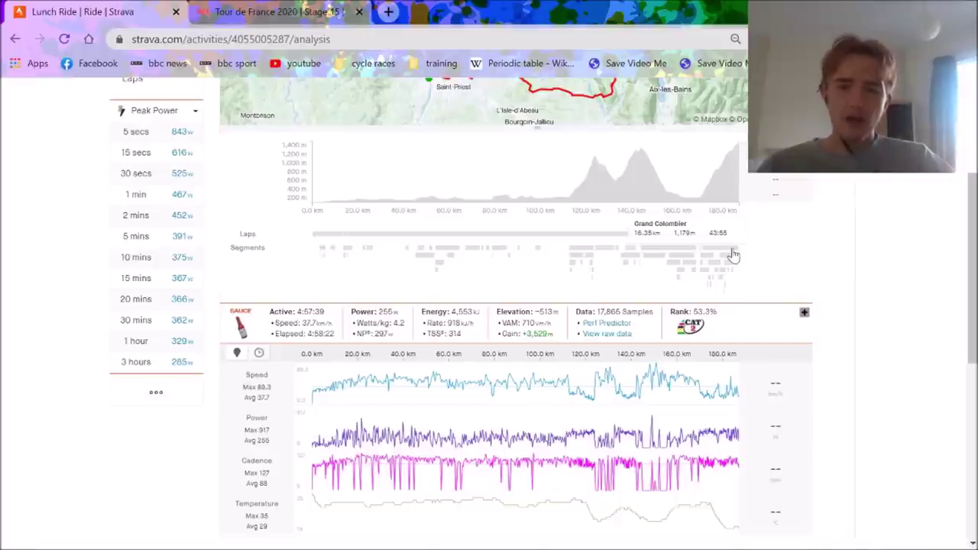
click(732, 255)
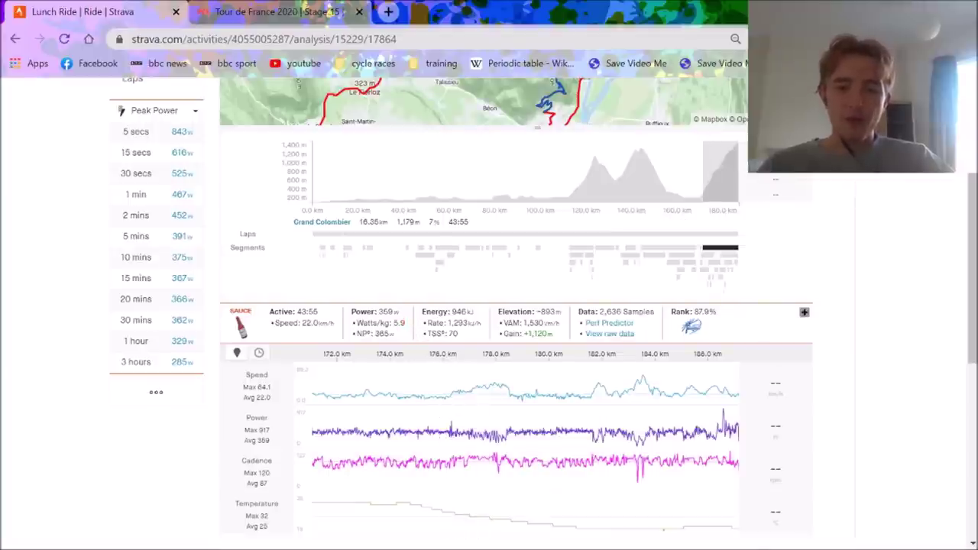
mouse_move(593, 391)
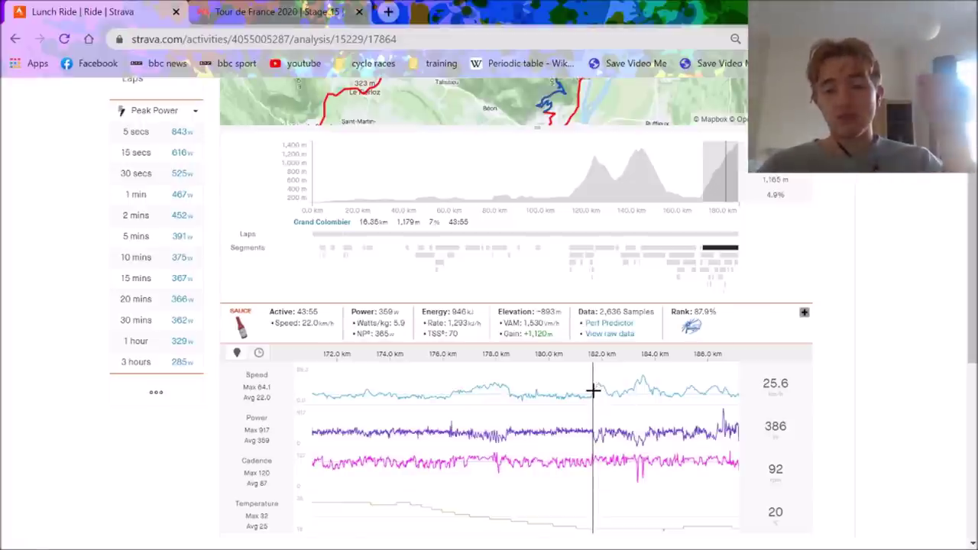
- Examine a 3 km stretch and 182–186 km of Grand Colombier, reselecting the full climb after each
drag(593, 390, 514, 393)
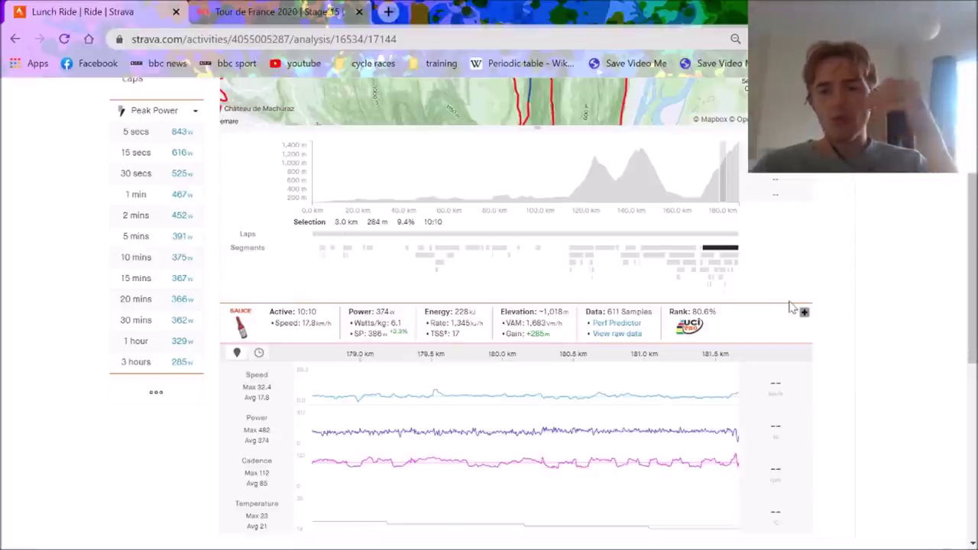
click(727, 250)
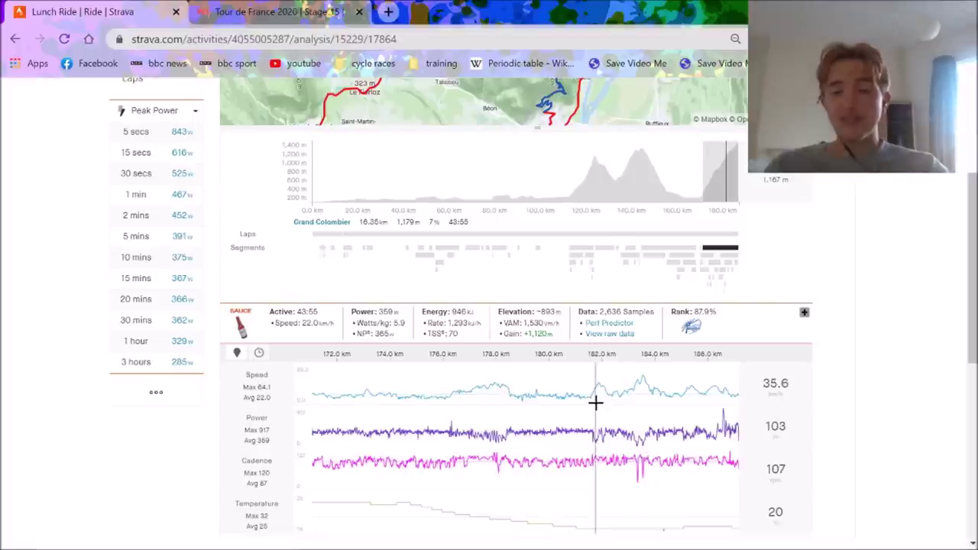
drag(593, 405, 721, 421)
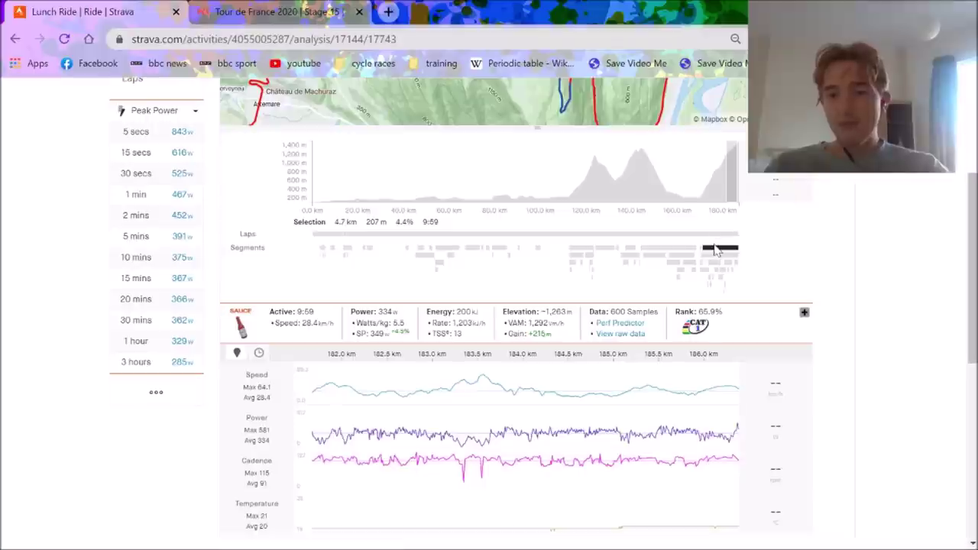
mouse_move(720, 248)
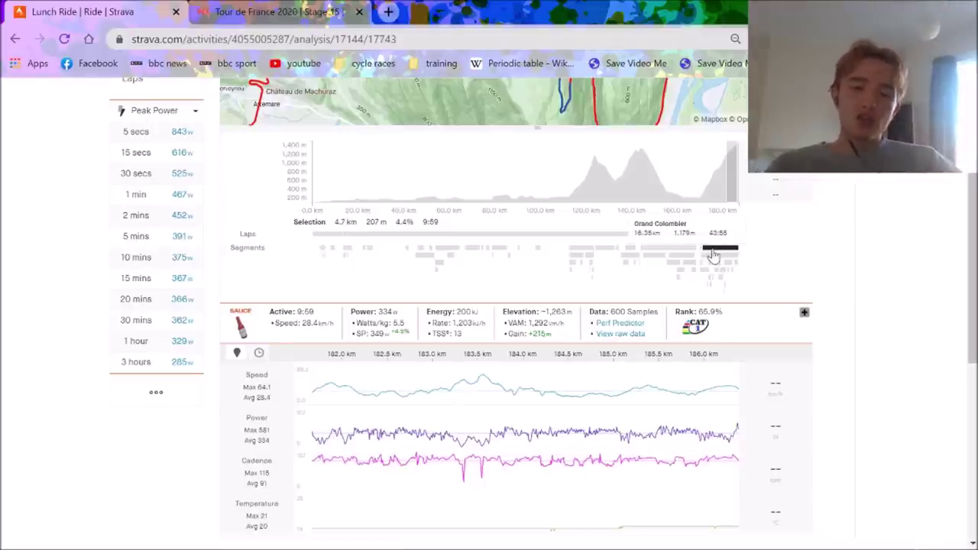
click(712, 253)
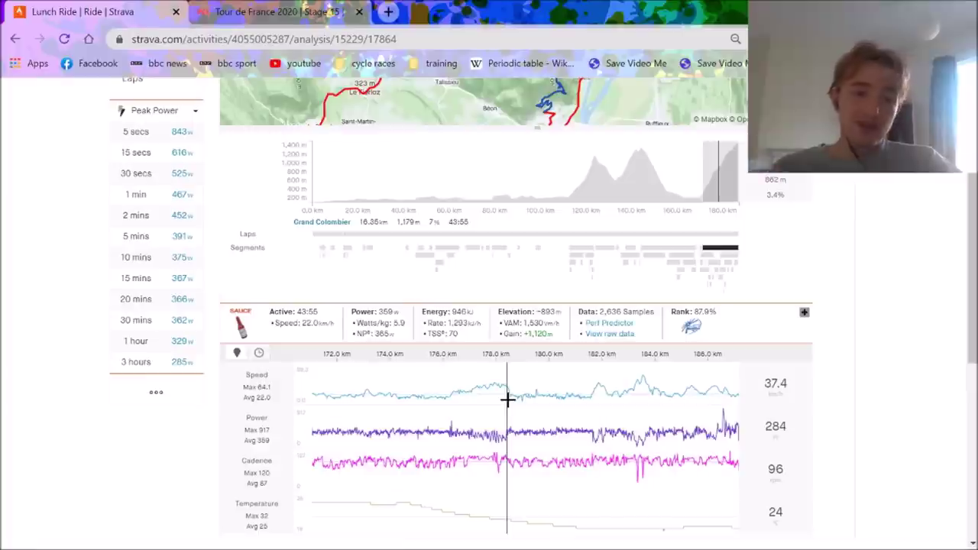
- Show the best 20-minute Peak Power effort in the analysis
click(184, 298)
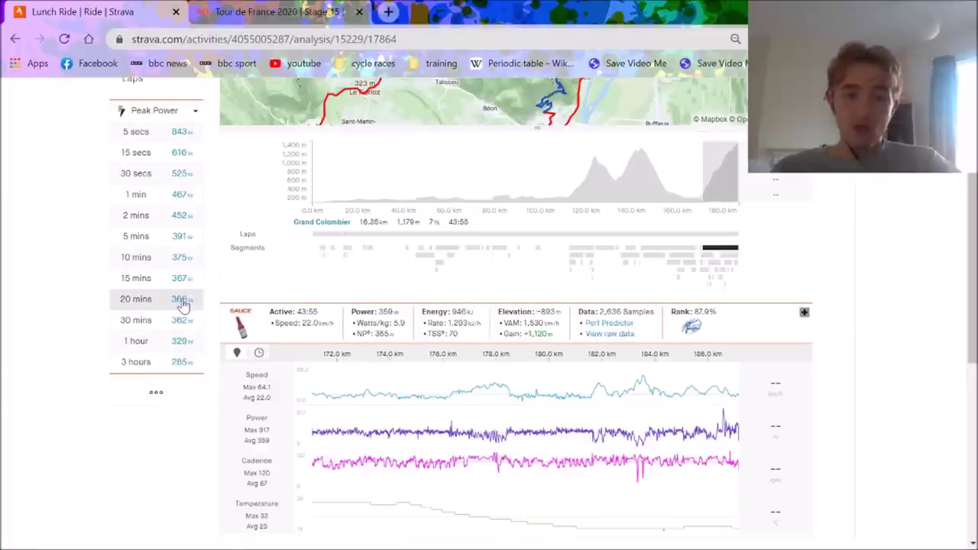
click(285, 421)
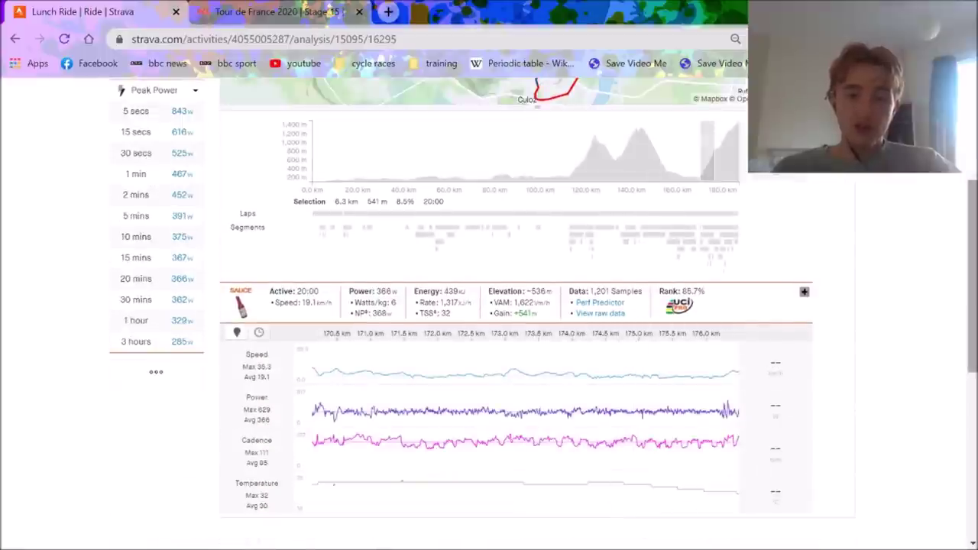
drag(975, 271, 974, 263)
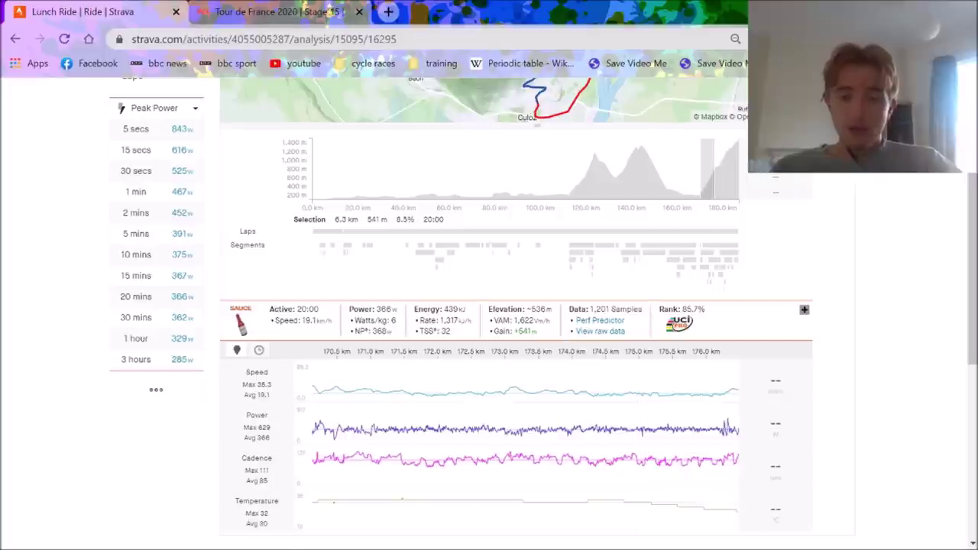
- Select Grand Colombier, clear it, then select the Full Biche (Brenaz) climb
click(722, 246)
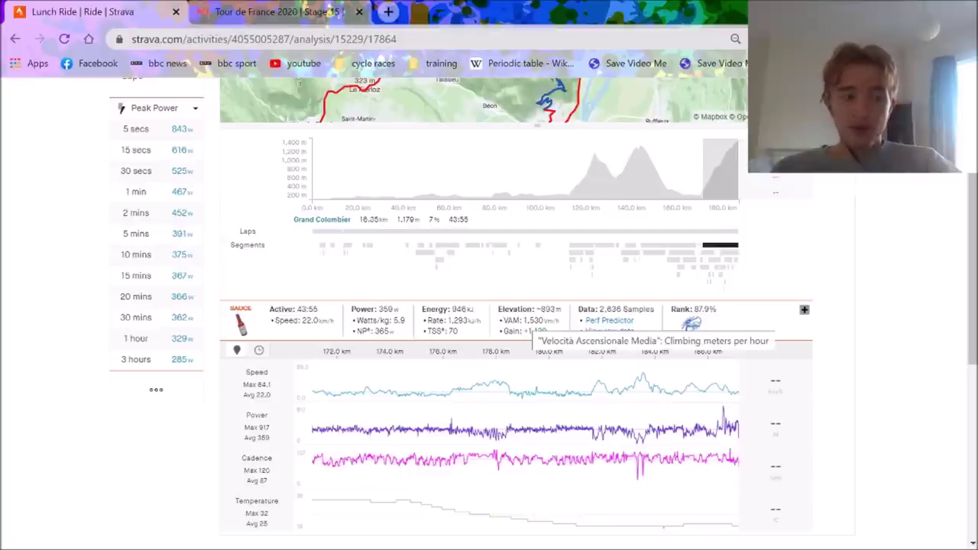
click(541, 389)
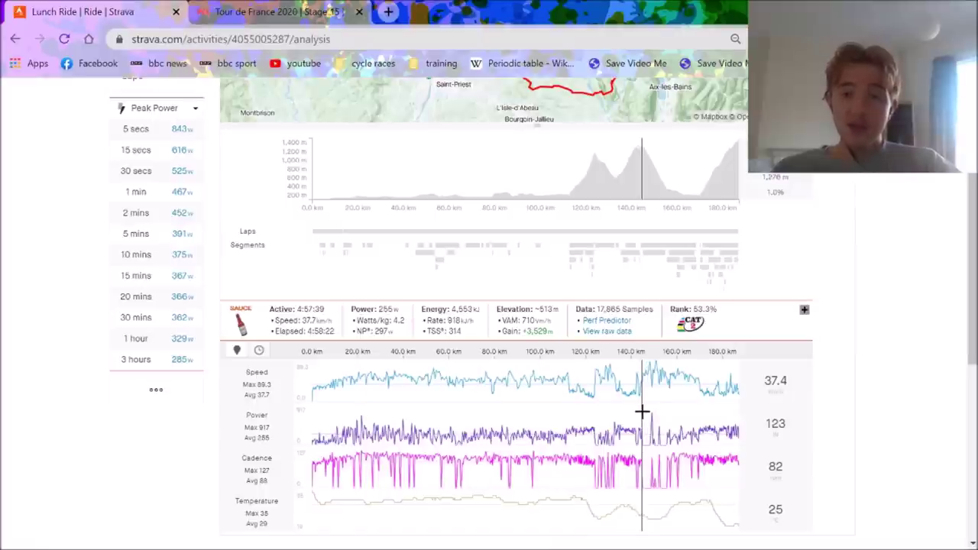
click(635, 256)
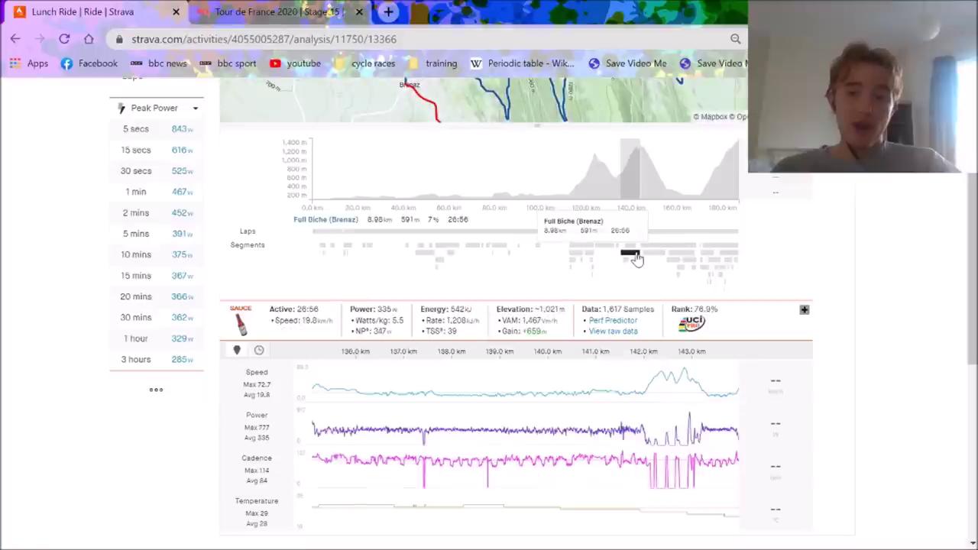
- Select the Col de la Biche inter rte Meraleaz segment and scroll through its analysis
click(631, 250)
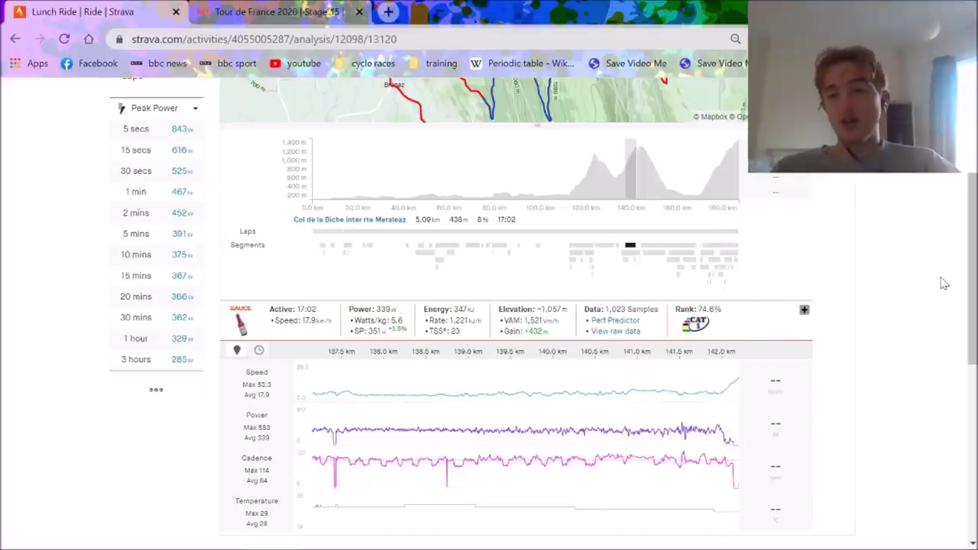
scroll(964, 227, up, 2)
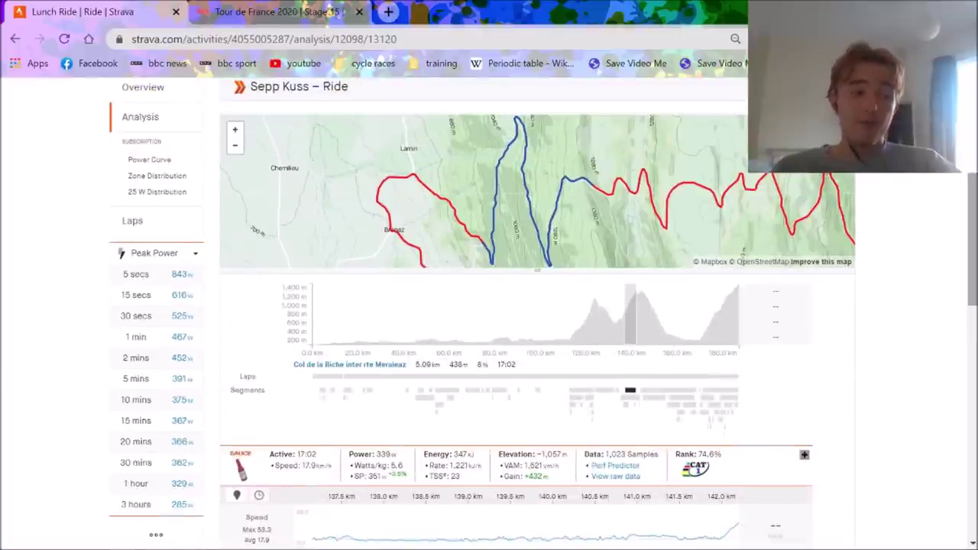
scroll(970, 229, down, 2)
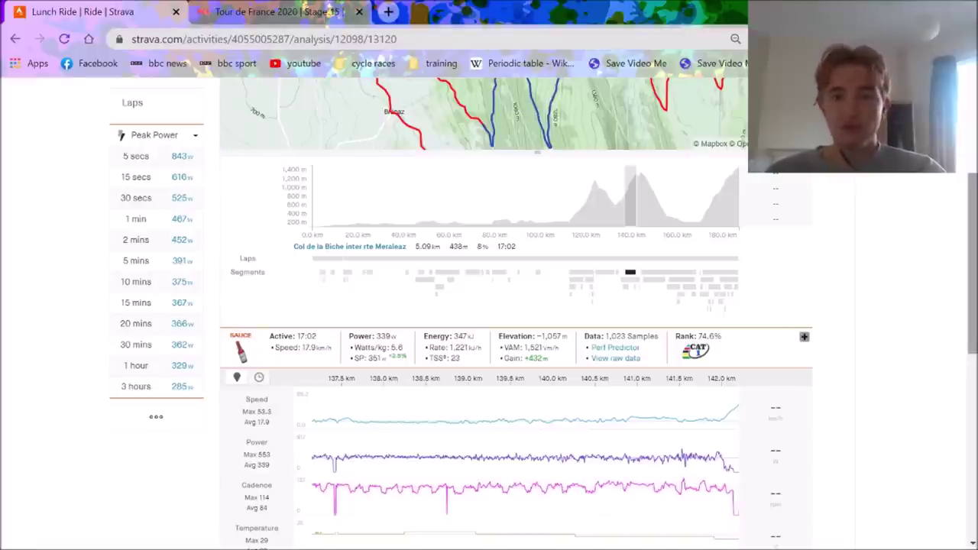
- Return to the full ride, try a range on the elevation profile, then clear it
click(582, 273)
click(609, 165)
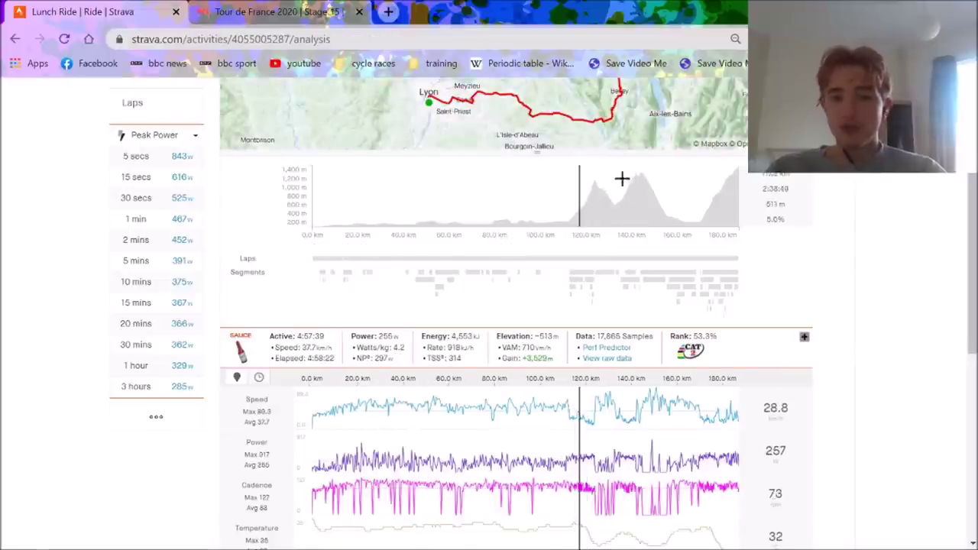
drag(622, 179, 673, 212)
click(703, 218)
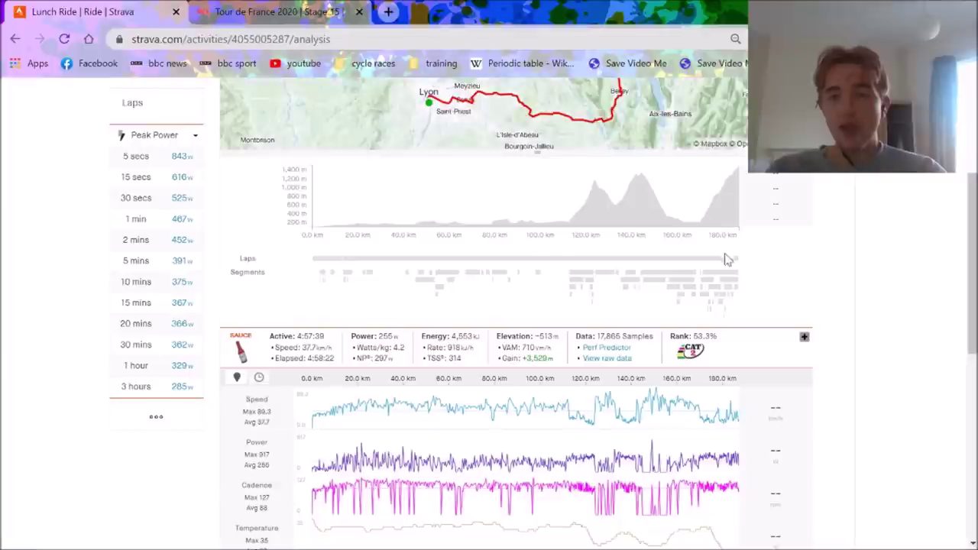
mouse_move(722, 280)
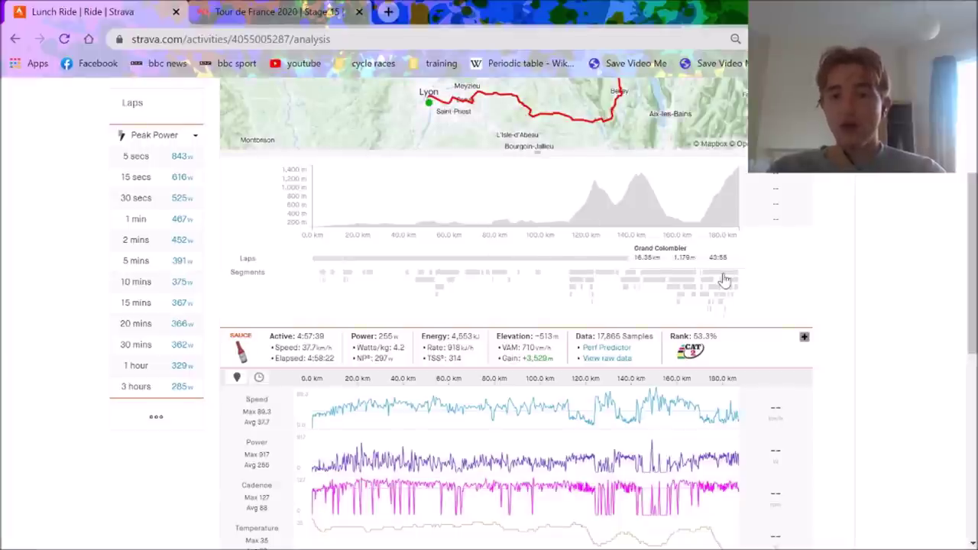
- Select Grand Colombier, inspect the steep 2.9 km summit stretch, then reselect the whole climb
click(723, 278)
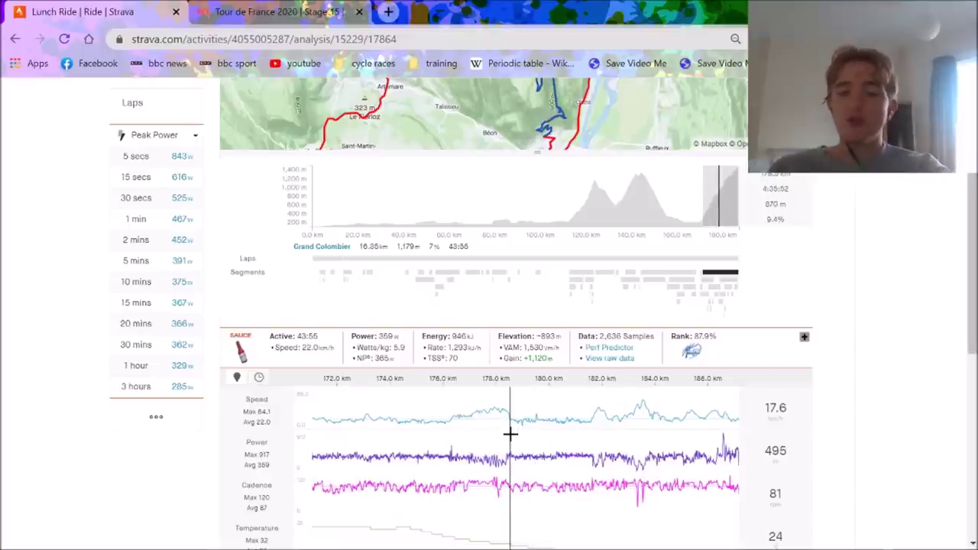
drag(510, 434, 588, 461)
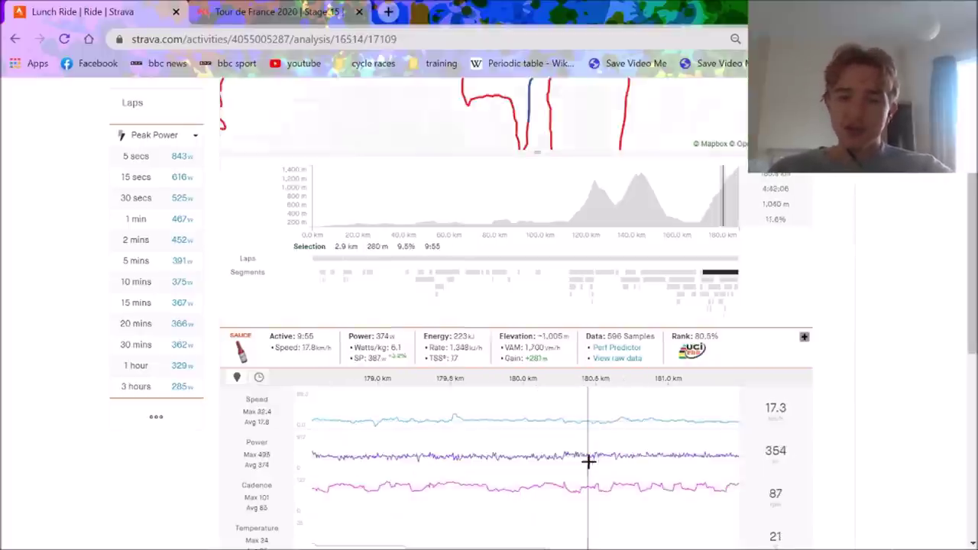
click(727, 297)
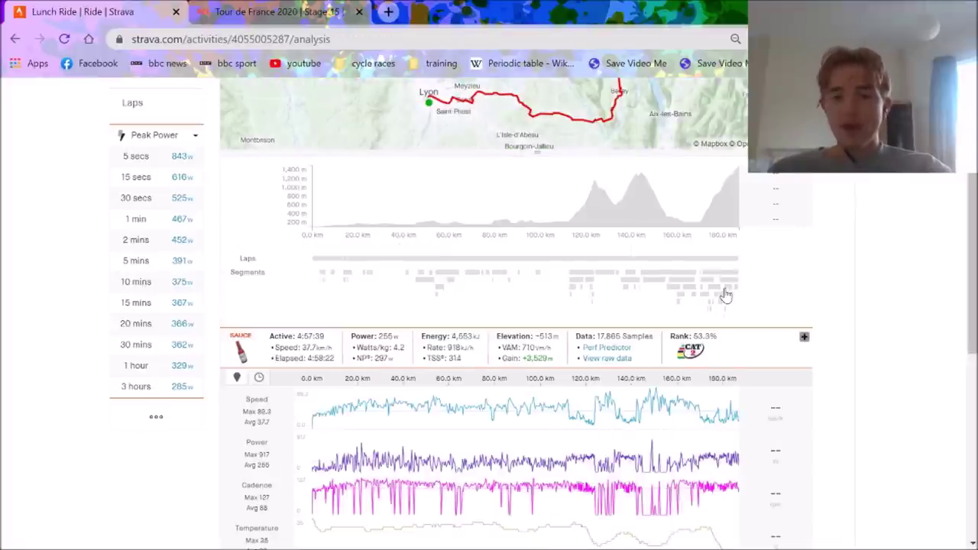
click(719, 275)
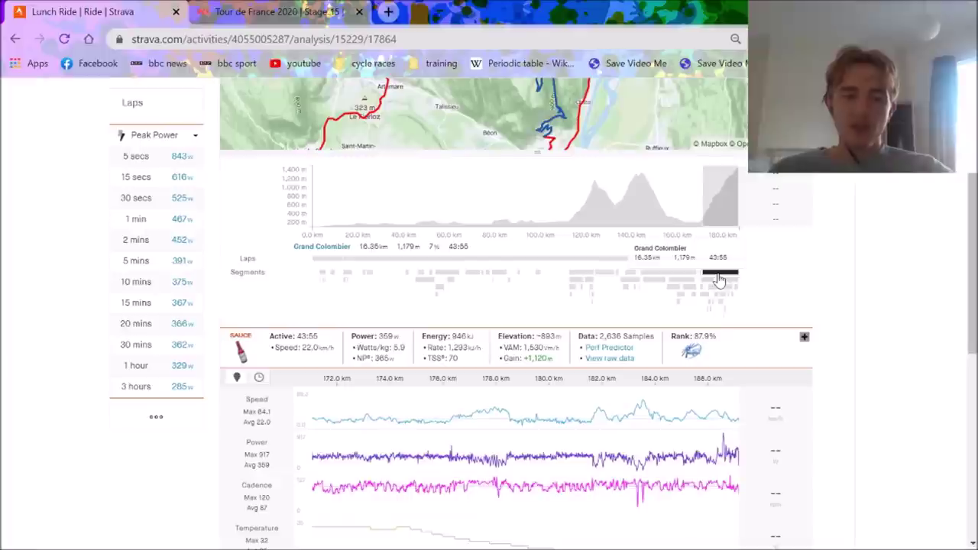